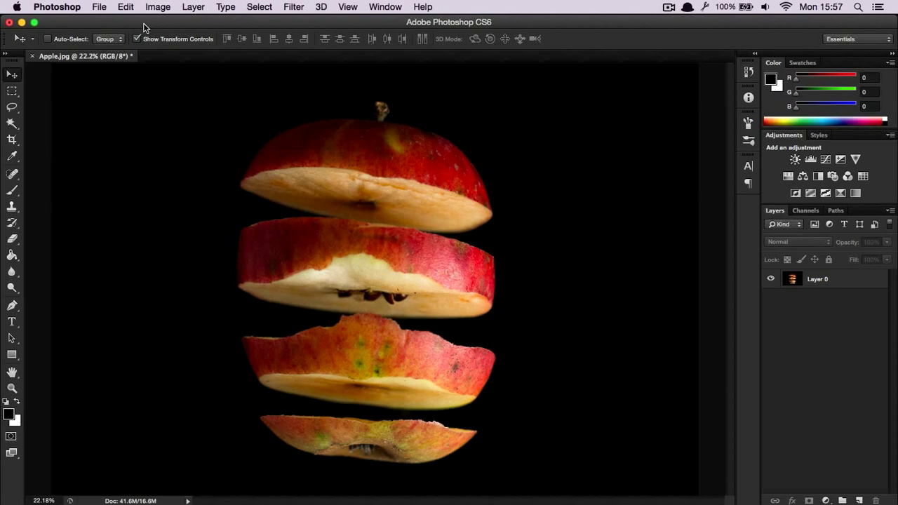
Open the File menu, then close it without choosing any command.
left_click(102, 9)
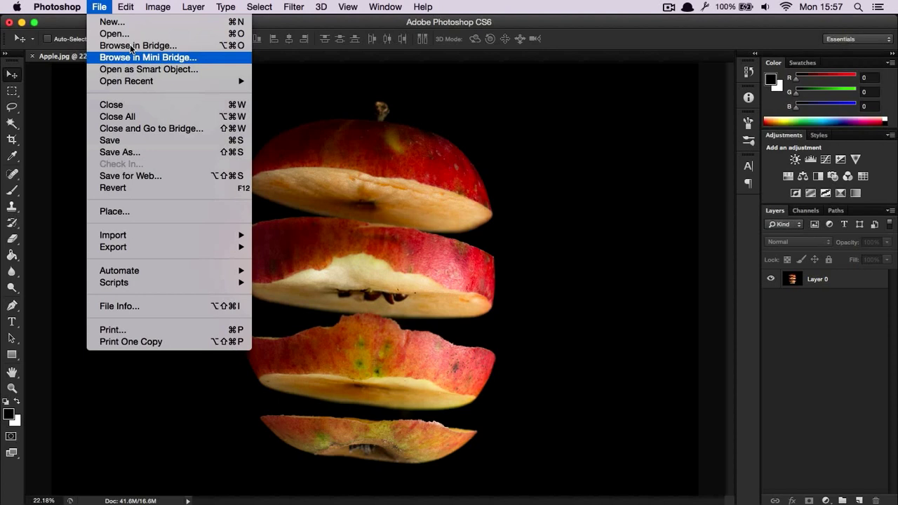
left_click(103, 4)
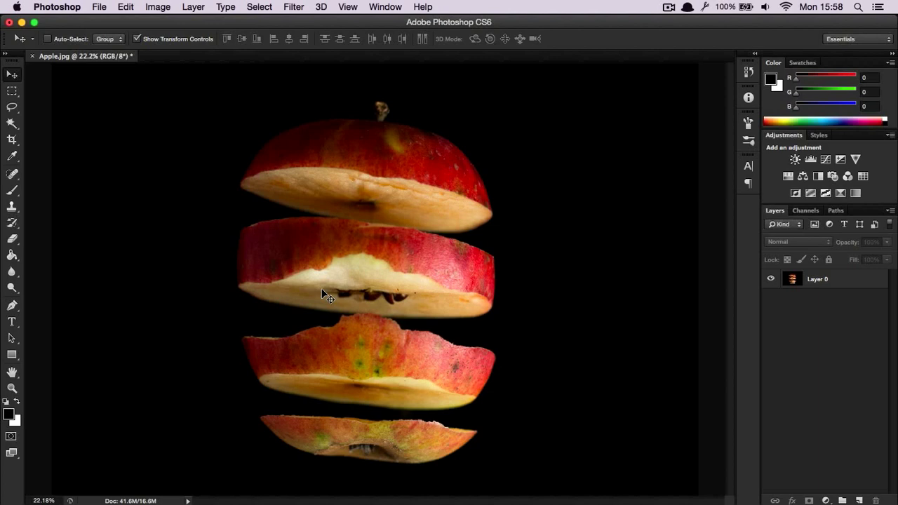
Open Save for Web and pan the 100% preview across the apple slice's red skin.
left_click(99, 6)
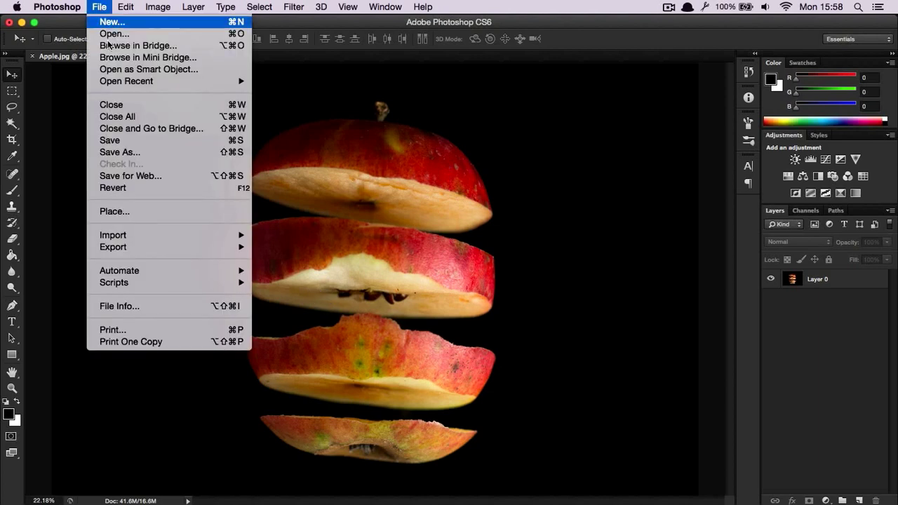
left_click(138, 176)
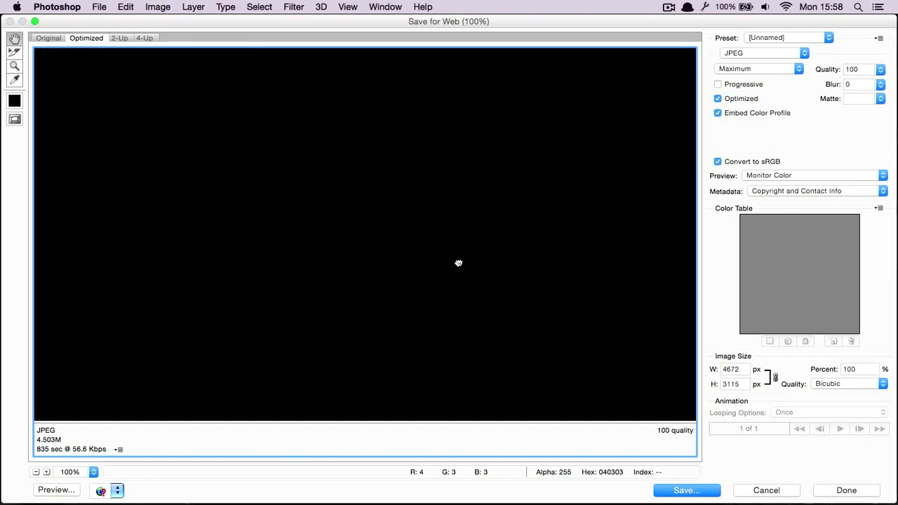
left_click_drag(459, 263, 291, 180)
left_click_drag(518, 283, 302, 305)
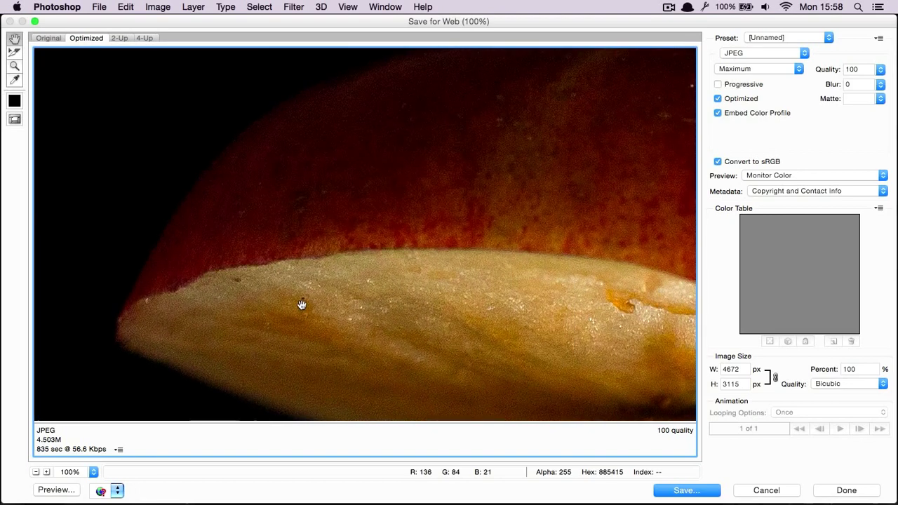
left_click_drag(471, 275, 277, 295)
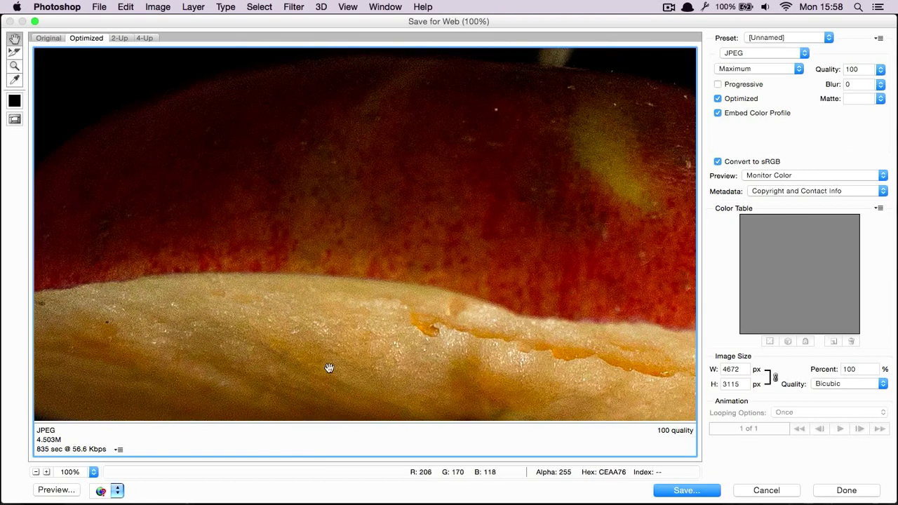
Set the preview zoom to Fit on Screen to show the whole apple.
left_click(94, 472)
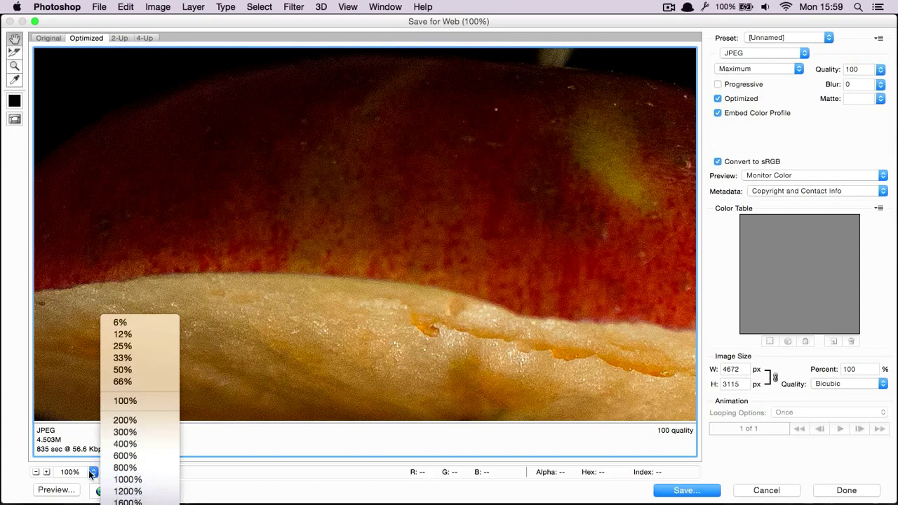
key("Escape")
key("super+0")
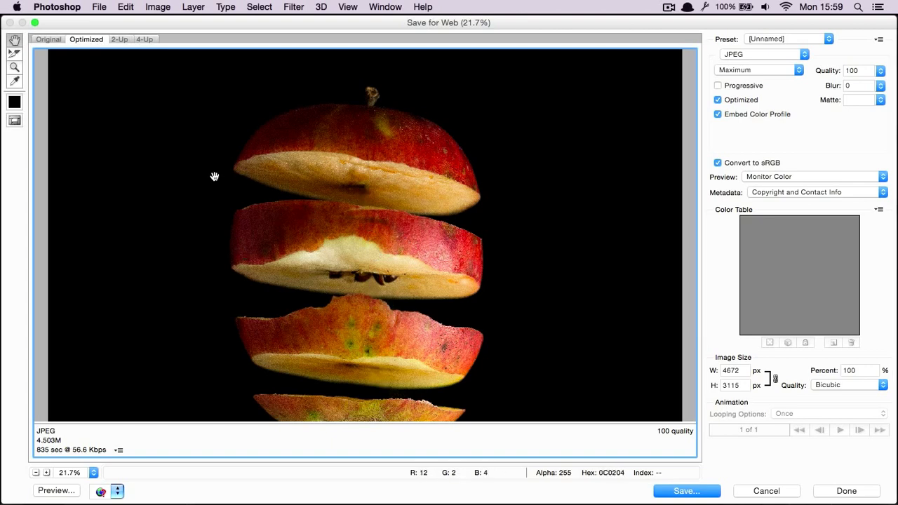
Cycle through the Original, Optimized, 2-Up and 4-Up views, settling on 2-Up.
left_click(48, 40)
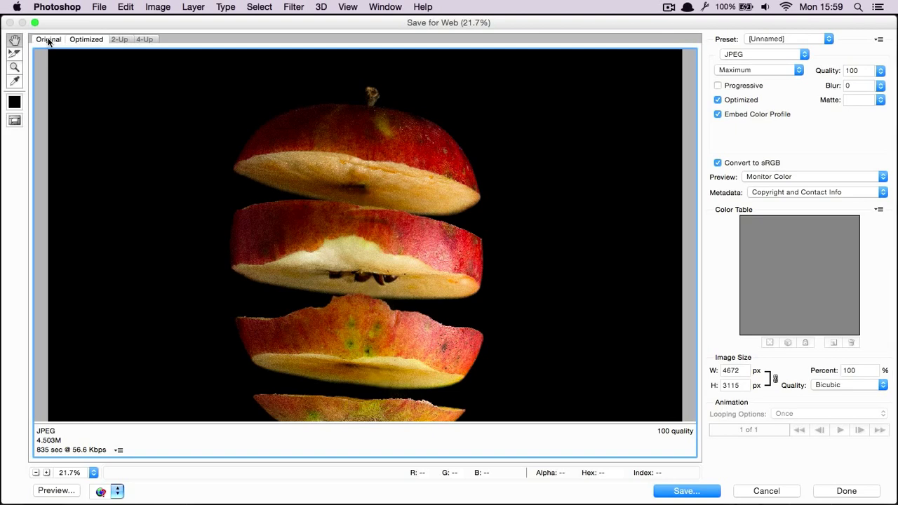
left_click(79, 40)
left_click(119, 40)
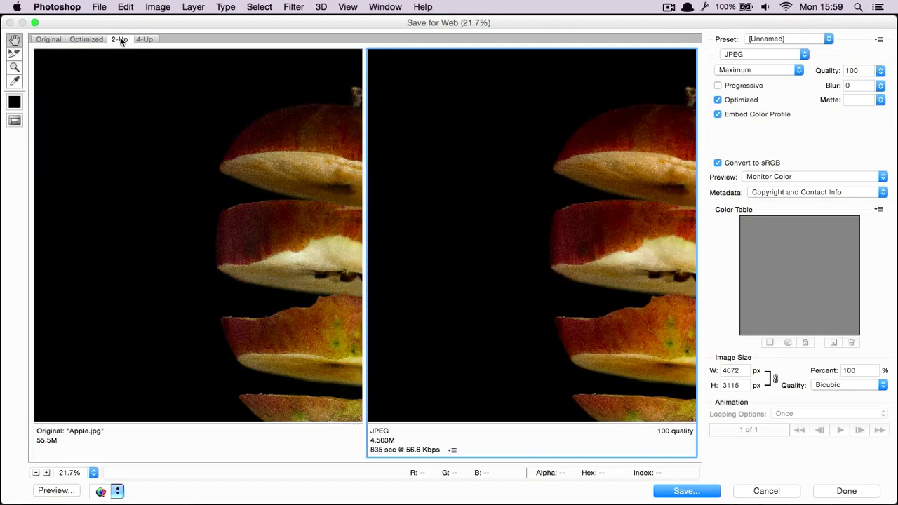
left_click(144, 39)
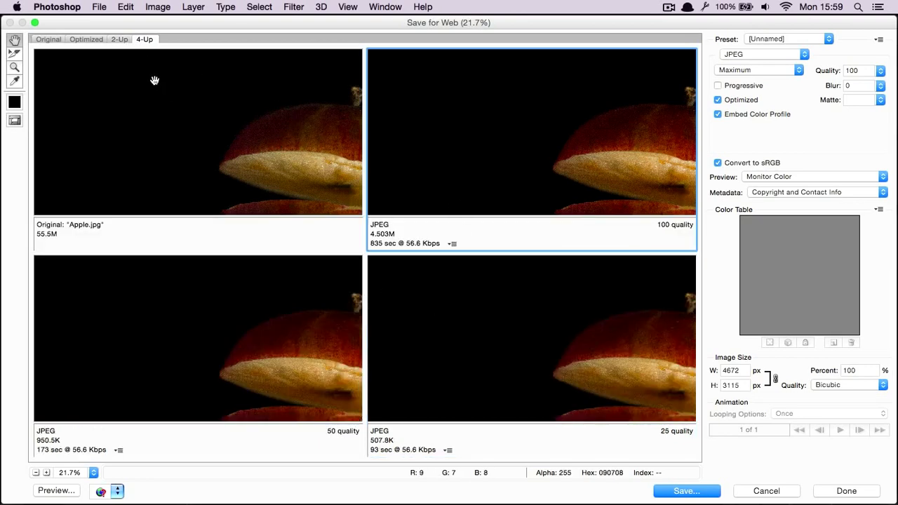
left_click(119, 39)
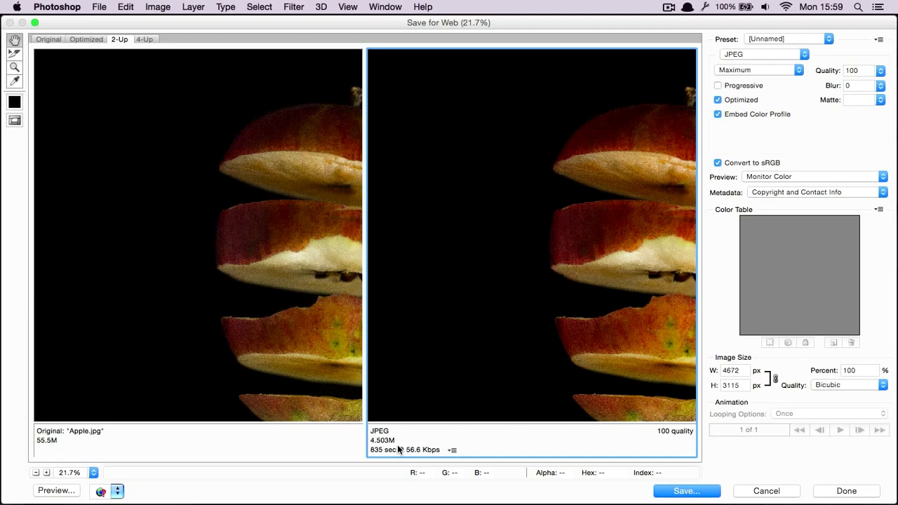
Switch back to the Optimized view and keep JPEG as the export format.
left_click(86, 39)
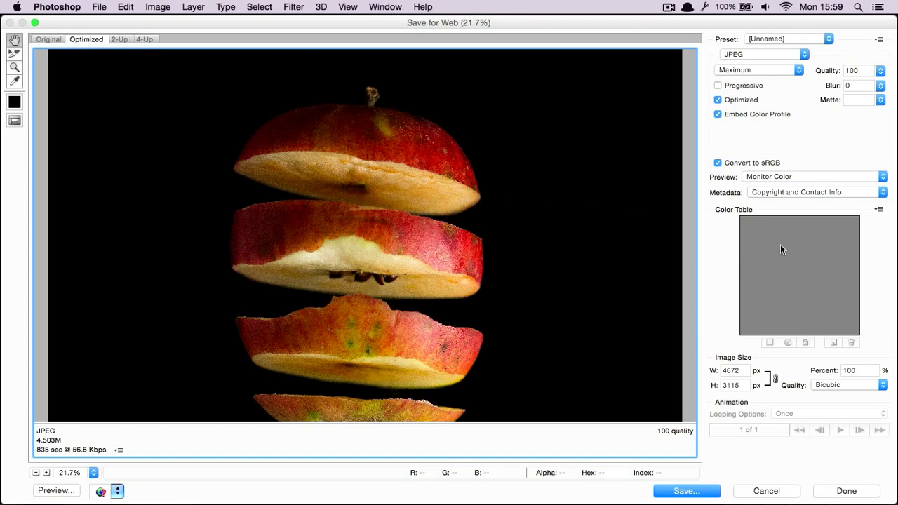
left_click(799, 55)
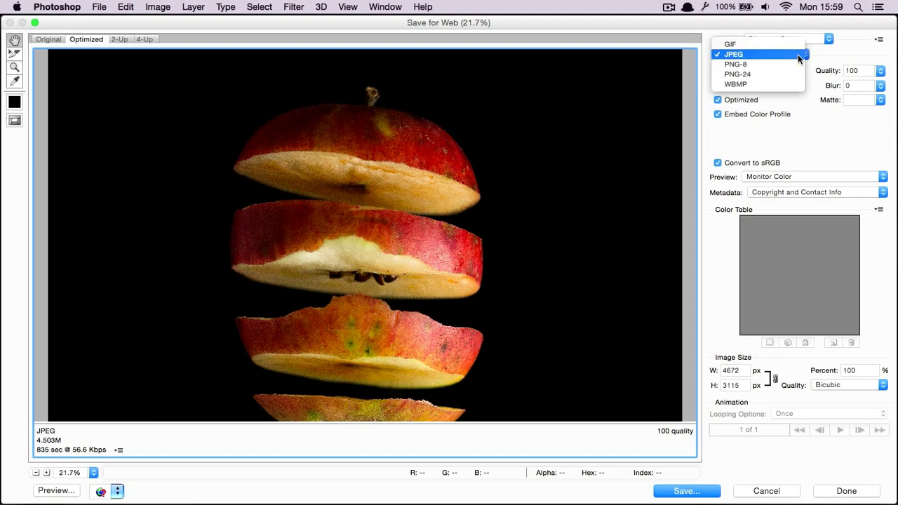
left_click(799, 56)
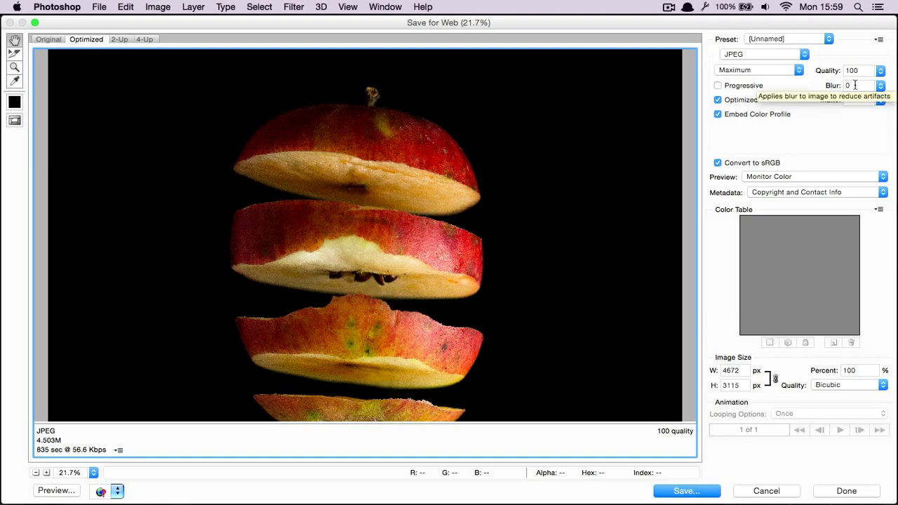
Try raising the Blur amount, then reset Blur to 0.
left_click(881, 85)
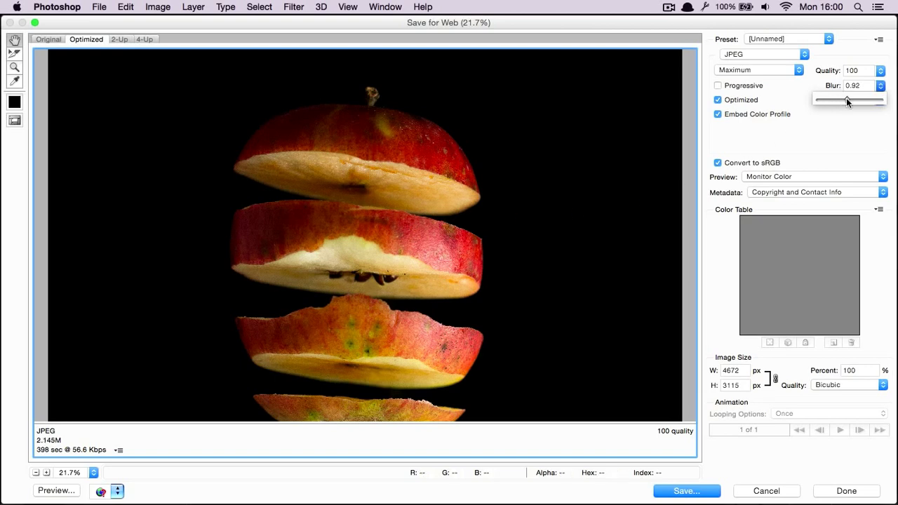
left_click_drag(847, 101, 875, 101)
left_click_drag(875, 103, 818, 103)
left_click(820, 114)
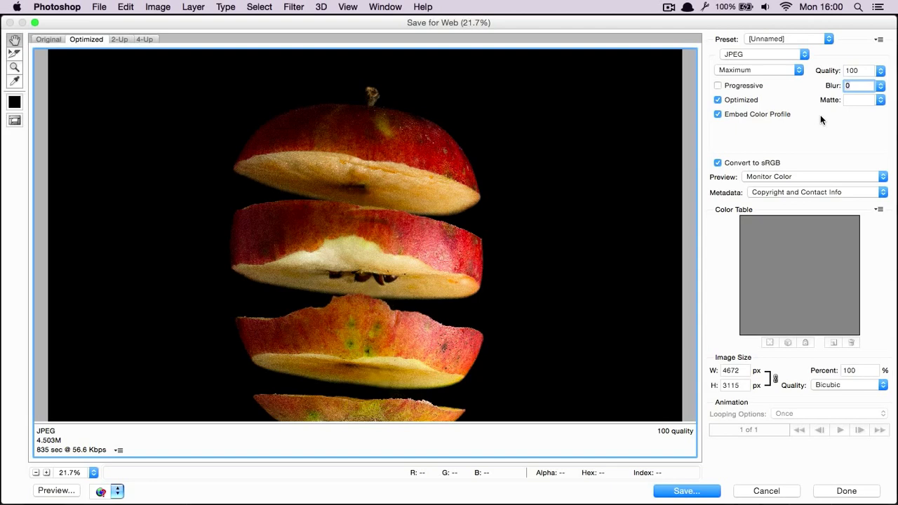
left_click(718, 163)
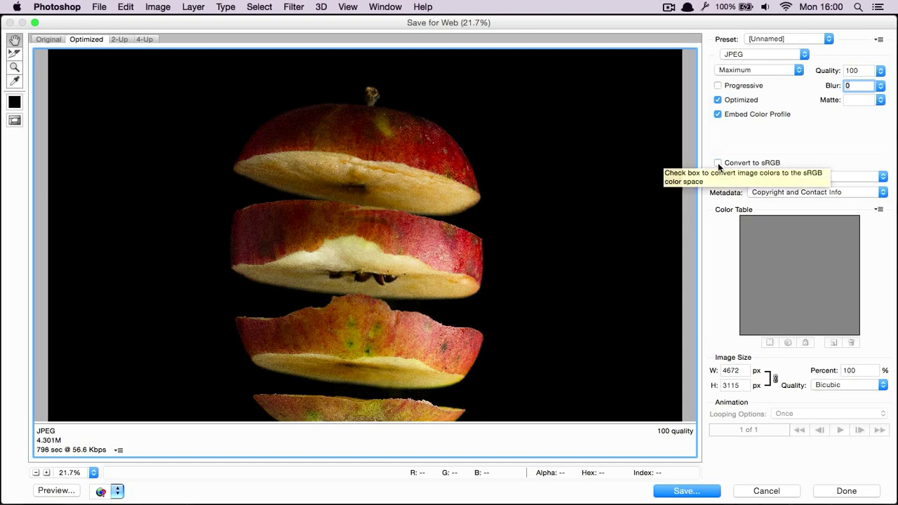
left_click(718, 162)
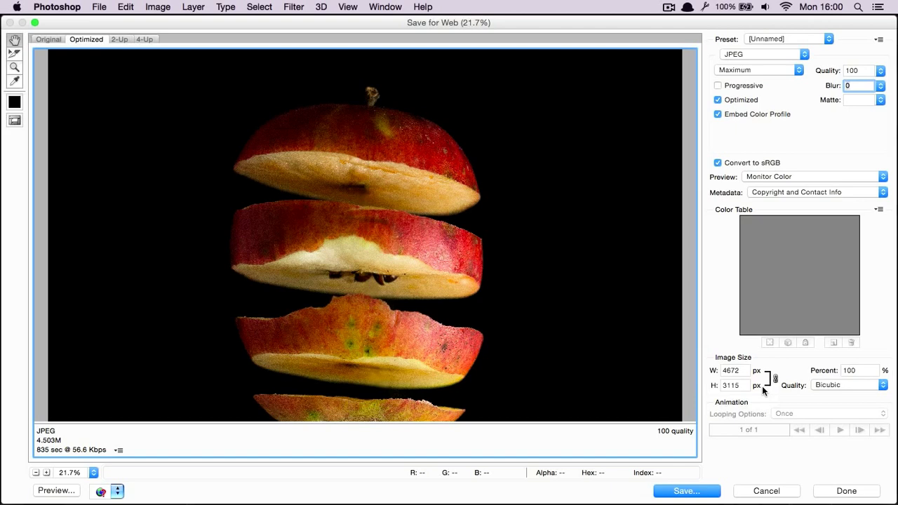
Resize the export to 2000 px wide (2000 × 1333, 732.8K).
left_click(719, 373)
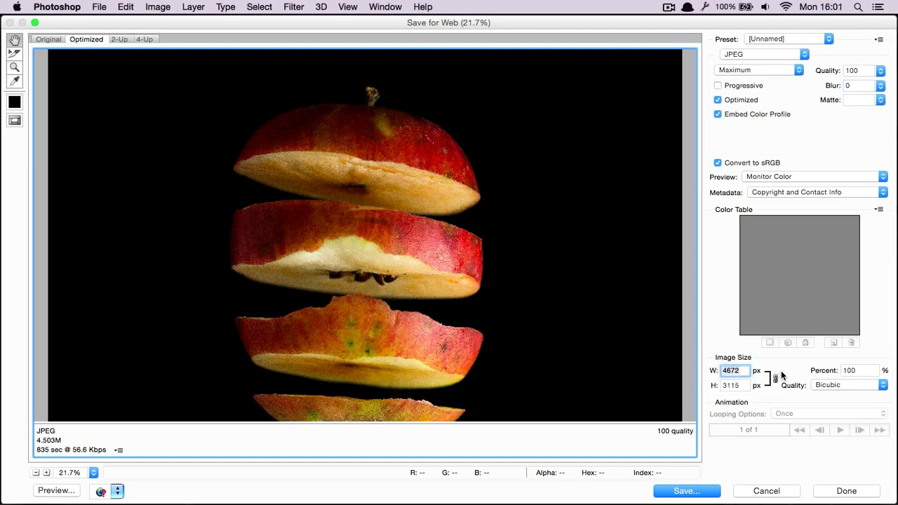
type("2000")
key("Tab")
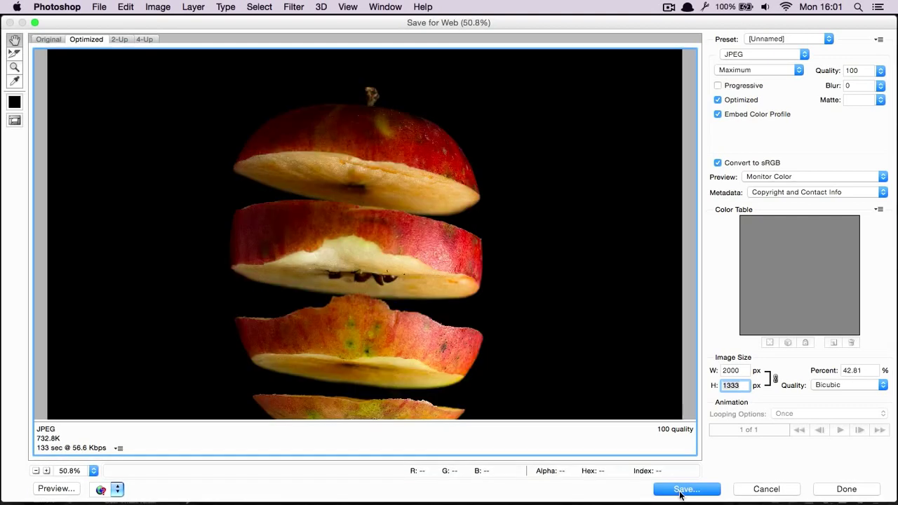
Save the optimized JPEG as Apple.jpg in Movies and close Save for Web.
left_click(680, 492)
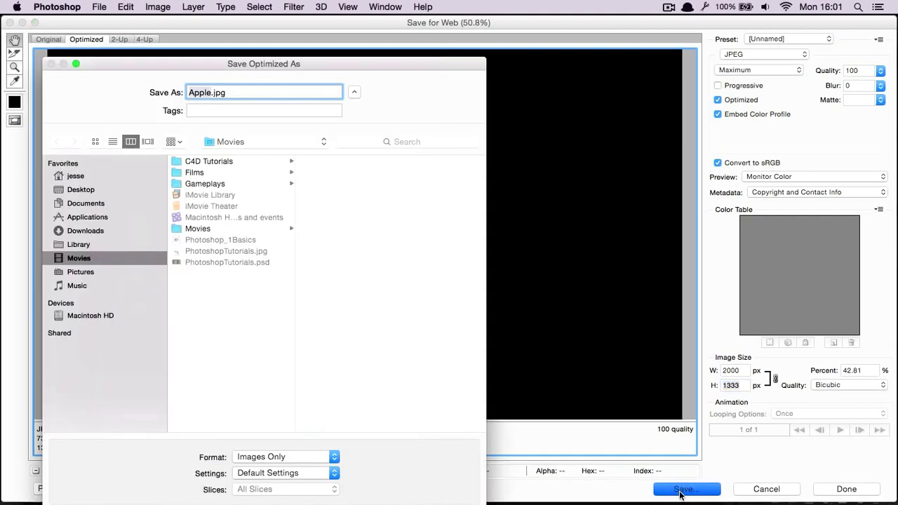
key("Return")
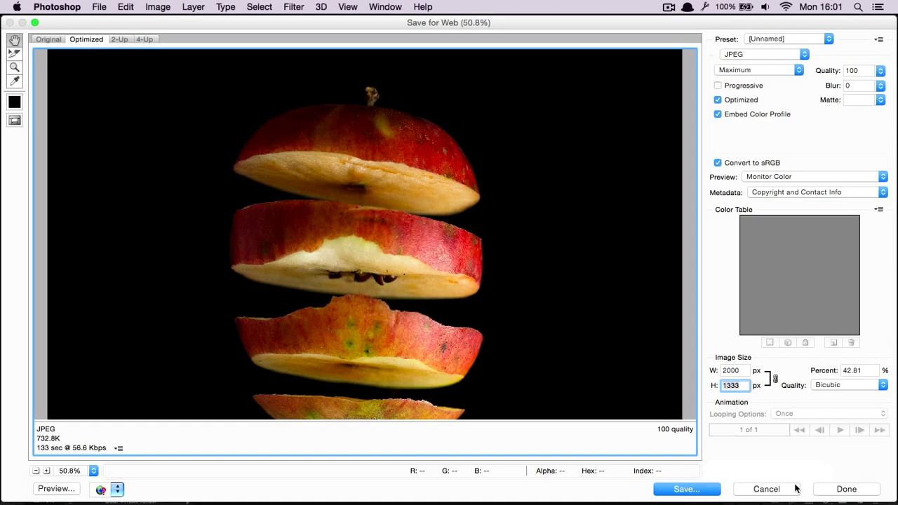
left_click(837, 490)
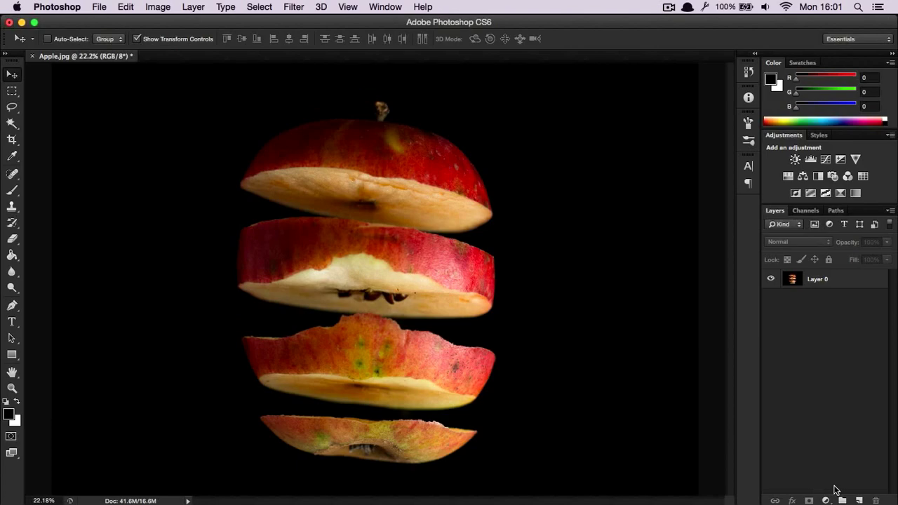